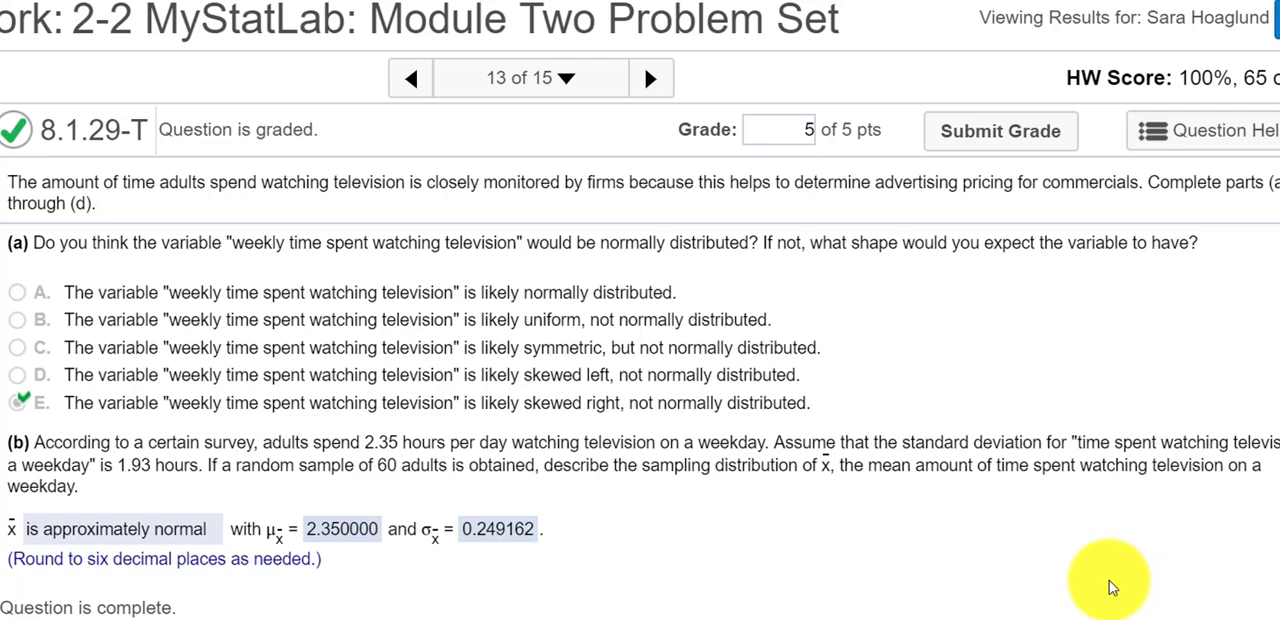
Read parts (a) through (d) of the television-watching question, including the mean, standard deviation and sample size in part (b).
scroll(929, 297, "down", 3)
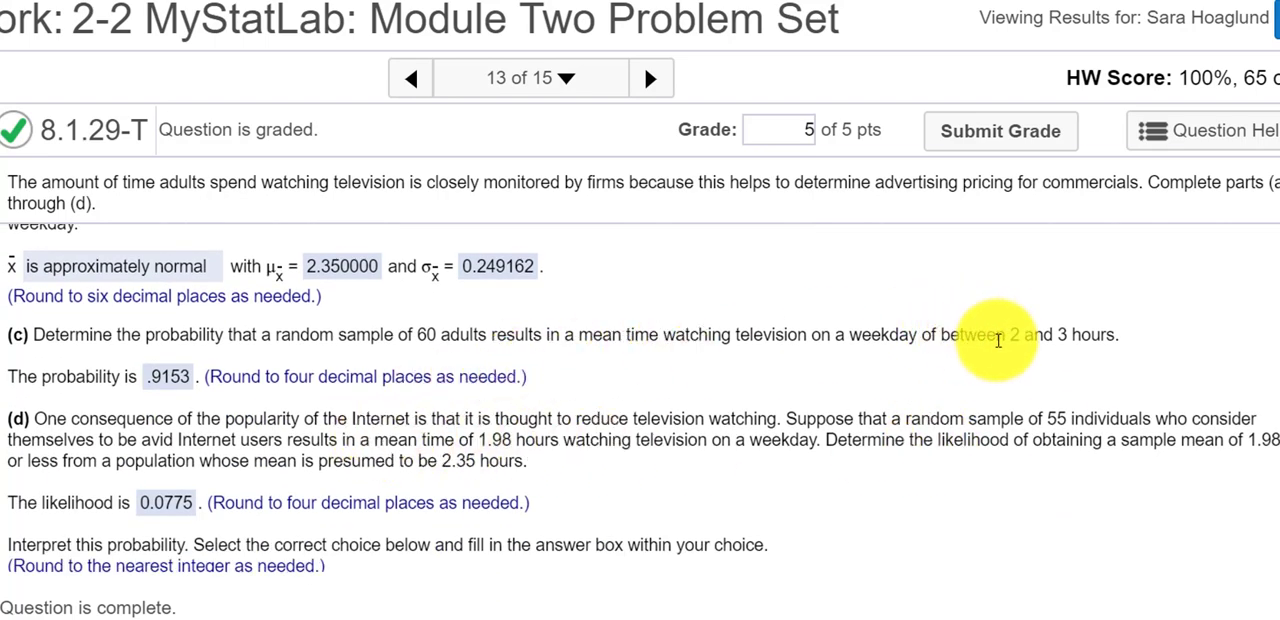
scroll(640, 400, "up", 3)
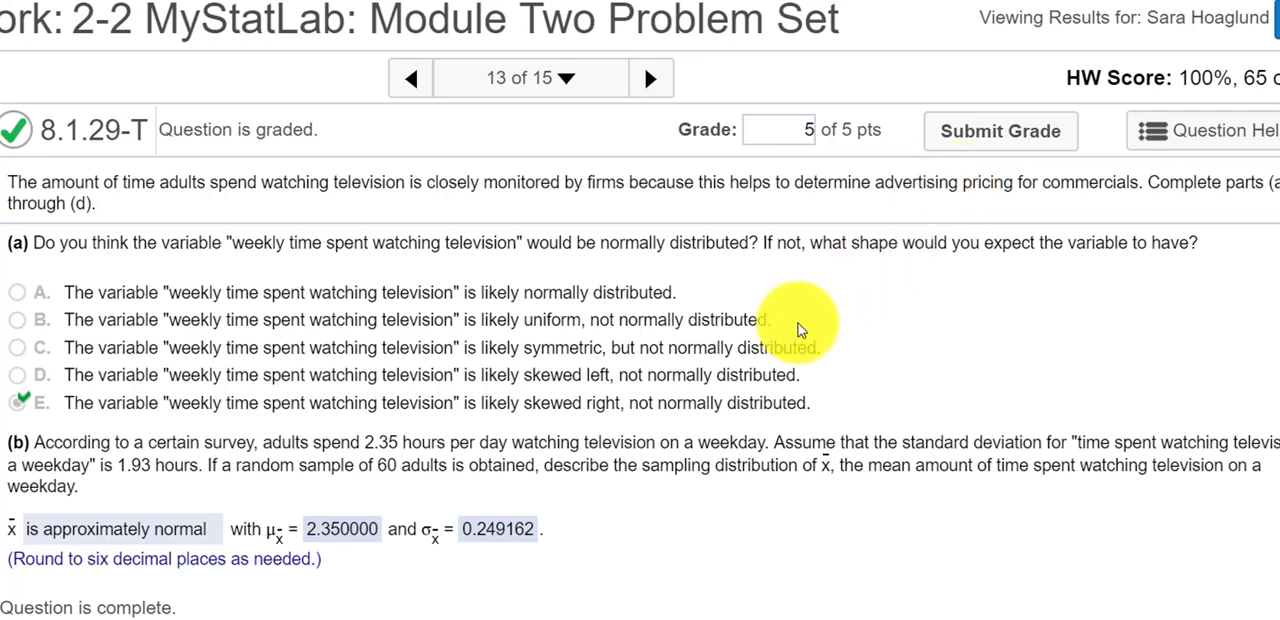
scroll(540, 400, "down", 1)
scroll(222, 345, "up", 1)
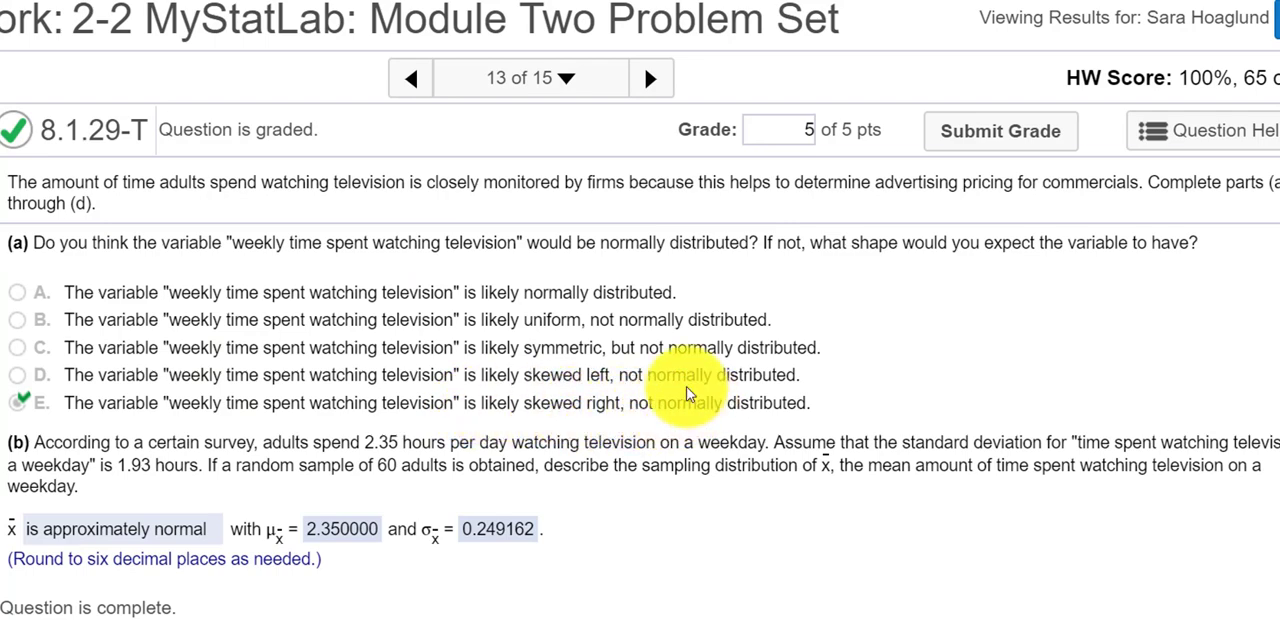
scroll(684, 350, "down", 2)
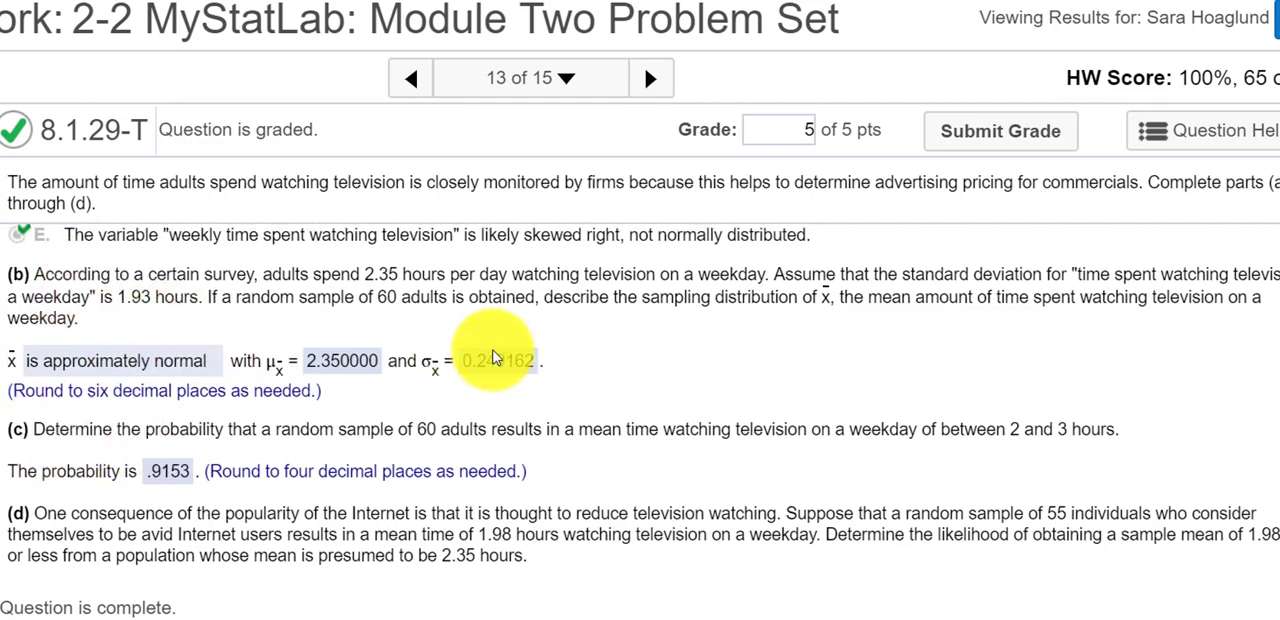
scroll(400, 330, "up", 1)
scroll(297, 395, "up", 1)
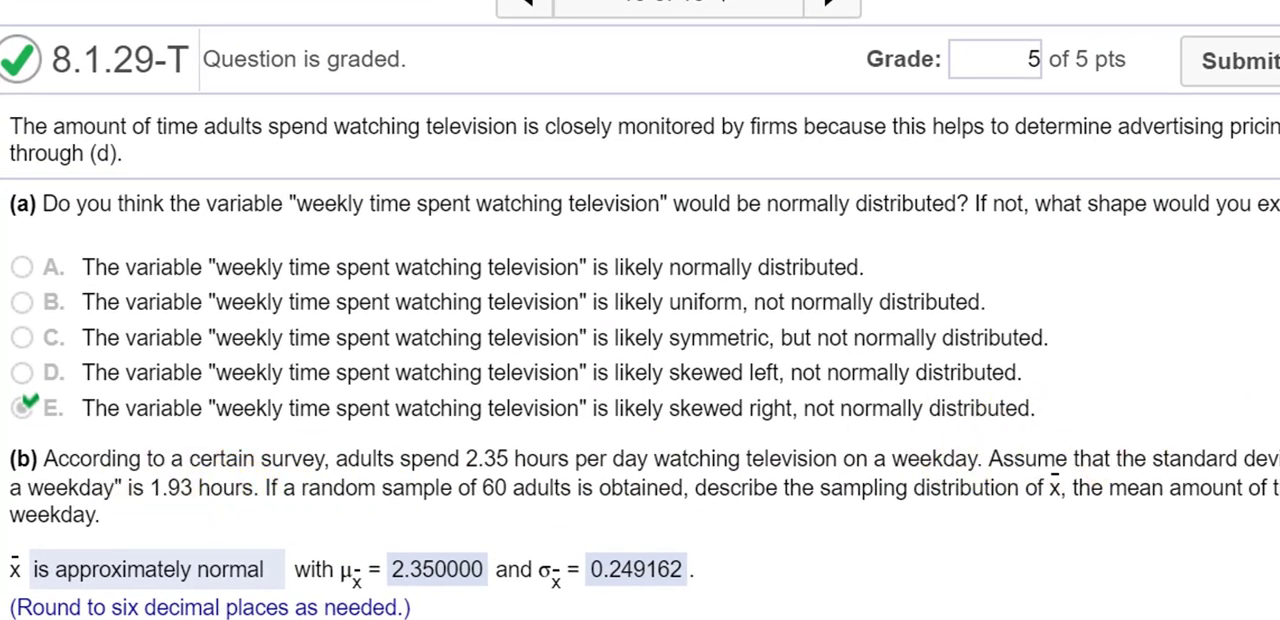
left_click_drag(1110, 455, 1258, 455)
left_click(175, 478)
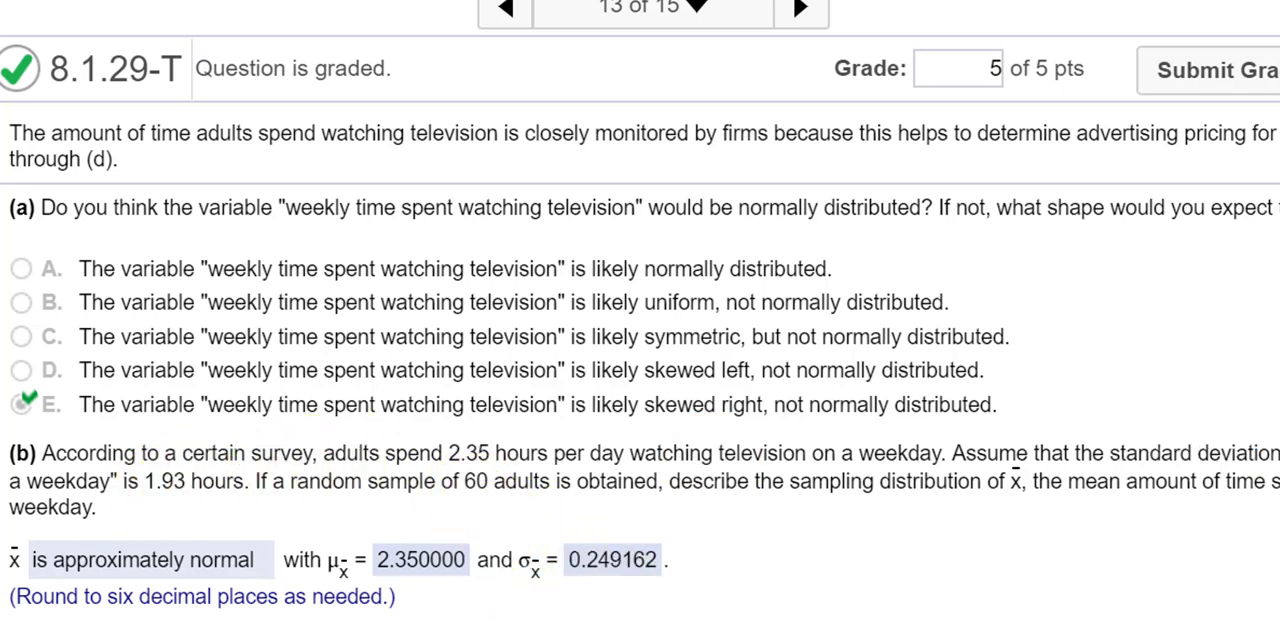
Switch to the TI-84 calculator, compute 1.93 divided by the square root of 60, and move the calculator clear of part (b)'s answers.
left_click(640, 618)
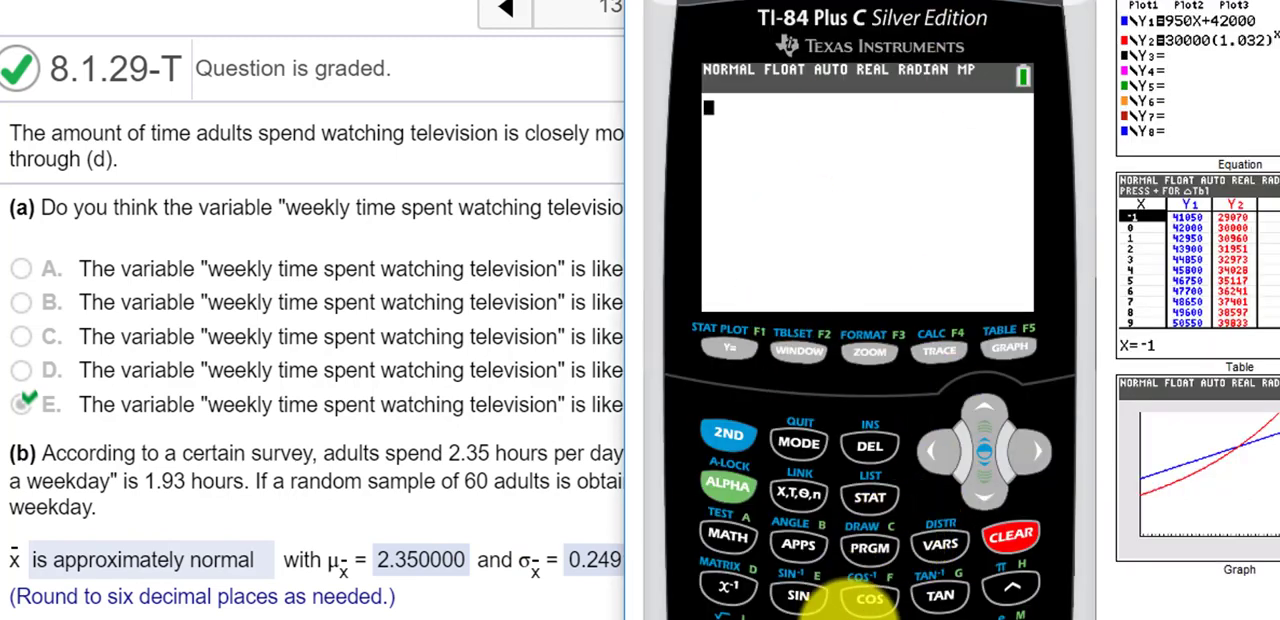
scroll(851, 590, "down", 1)
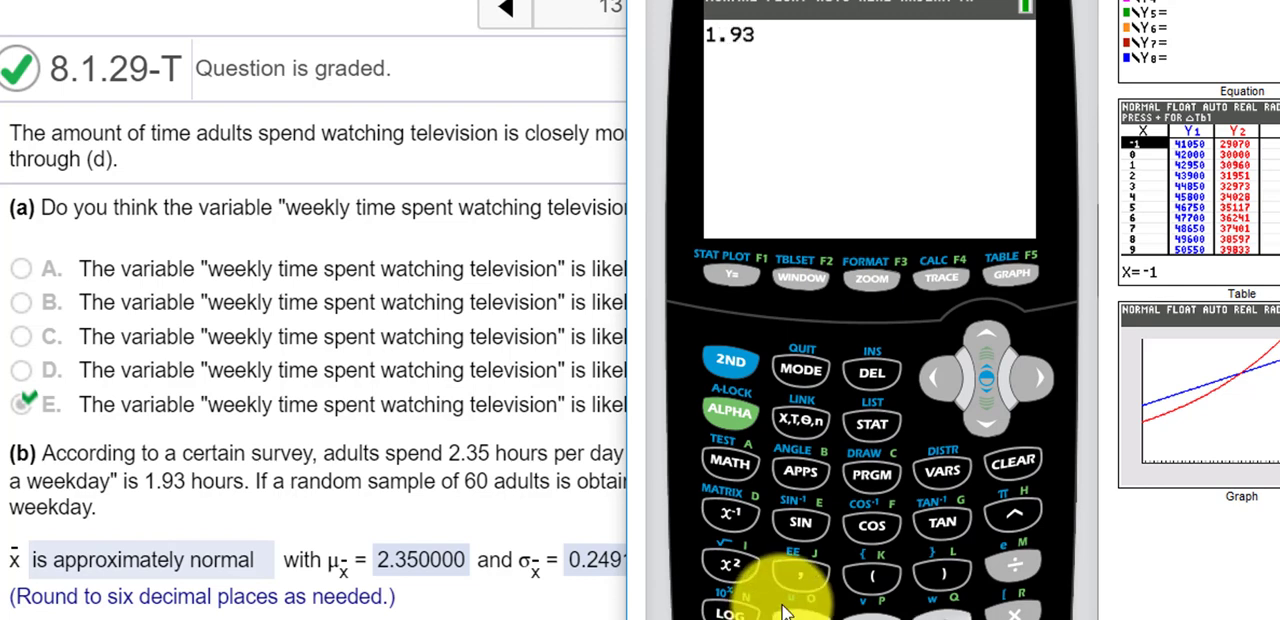
left_click(1014, 565)
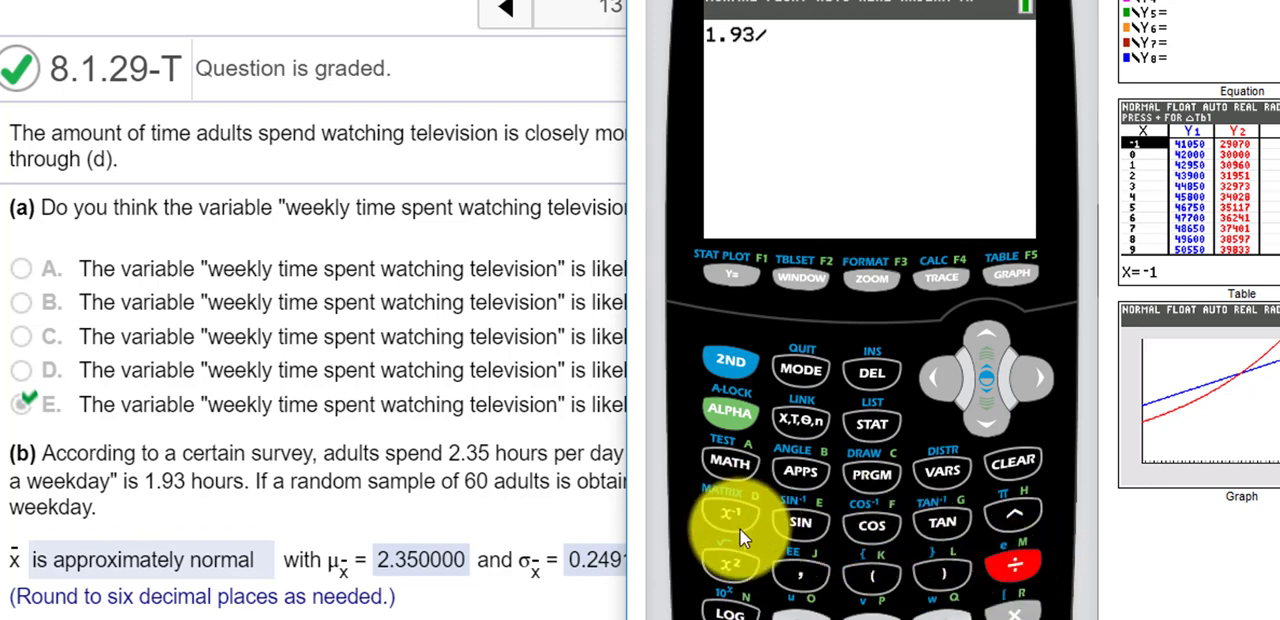
left_click(728, 362)
left_click(734, 573)
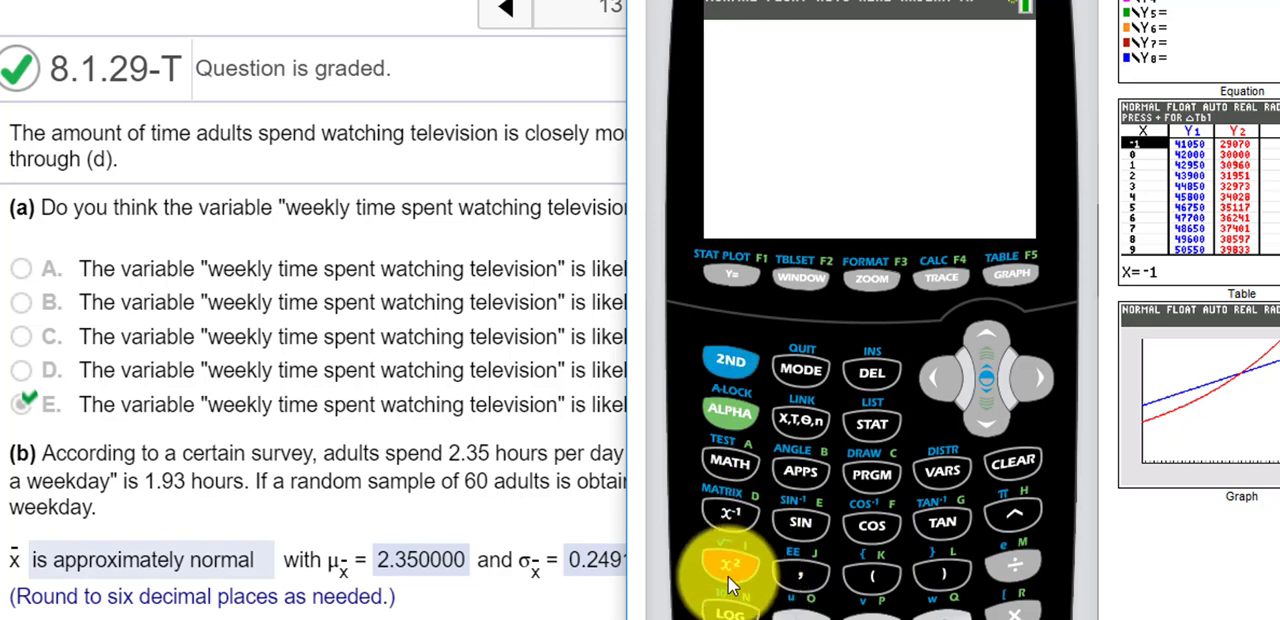
type("6")
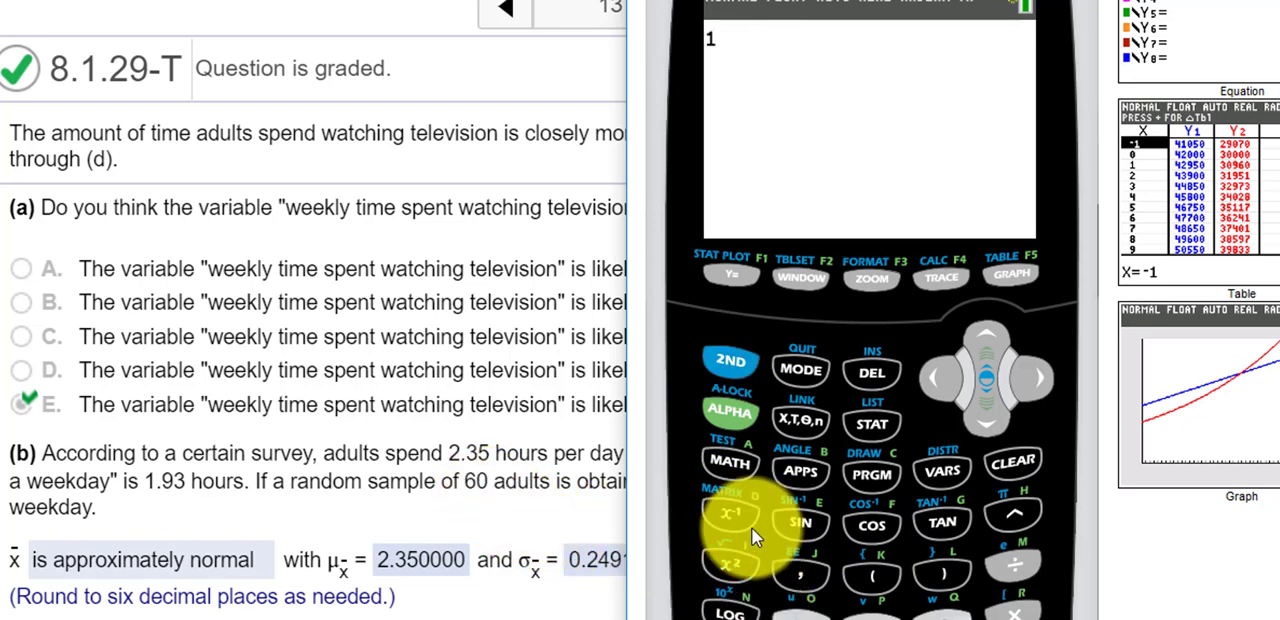
type("0")
key("Return")
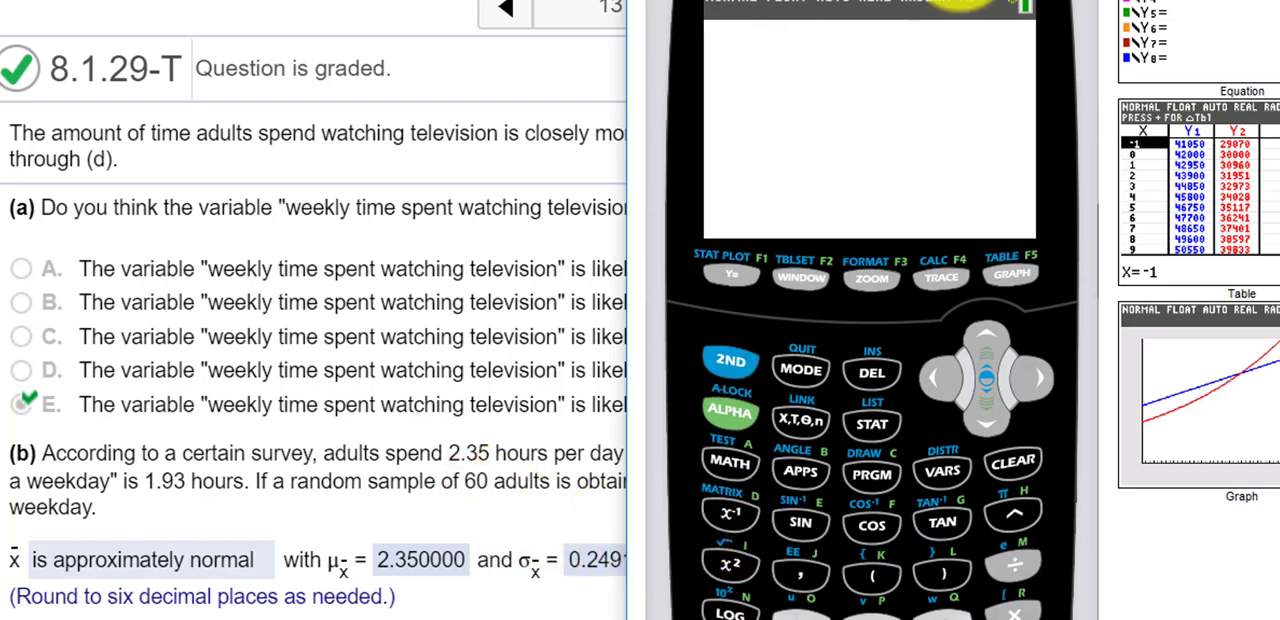
left_click_drag(850, 0, 944, 0)
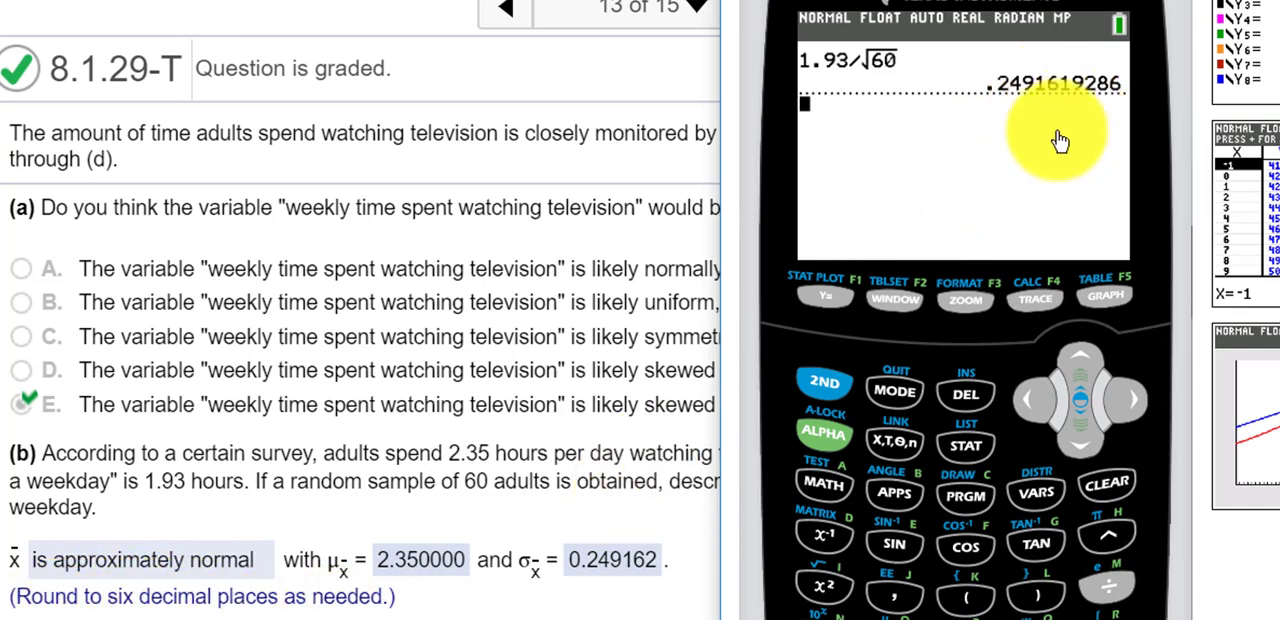
Check part (c) in the homework, then set StatCrunch's Normal Calculator to mean 2.35 and standard deviation .24916.
left_click(568, 418)
scroll(570, 413, "down", 1)
scroll(570, 413, "down", 2)
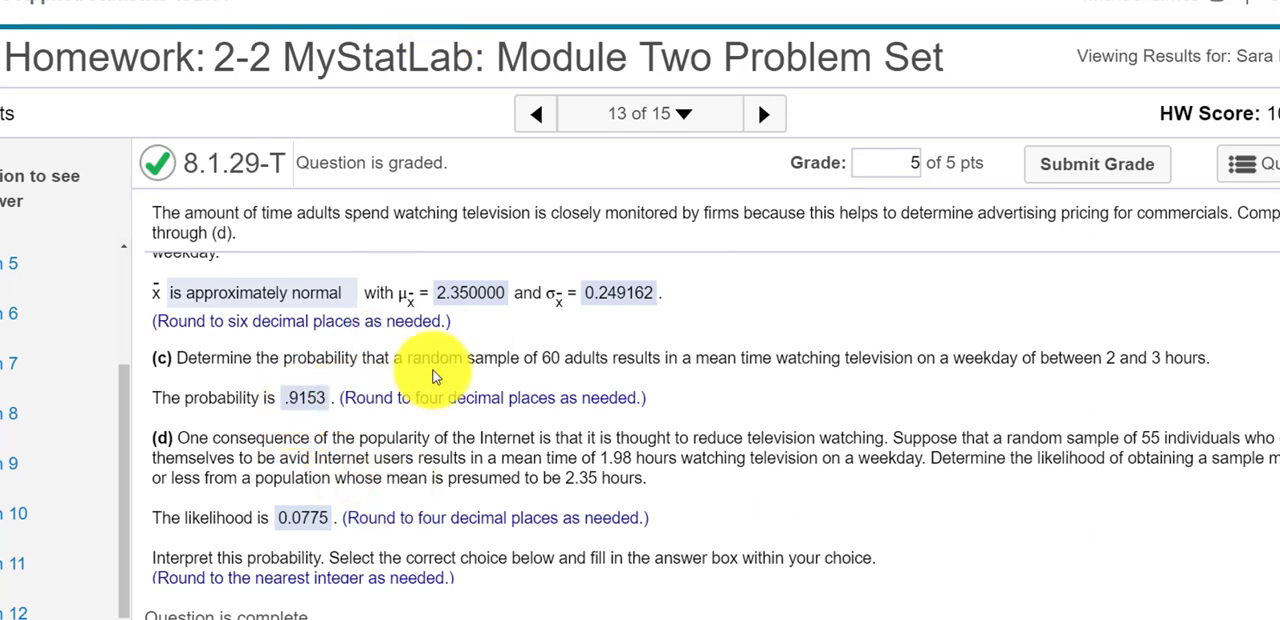
scroll(460, 370, "up", 1)
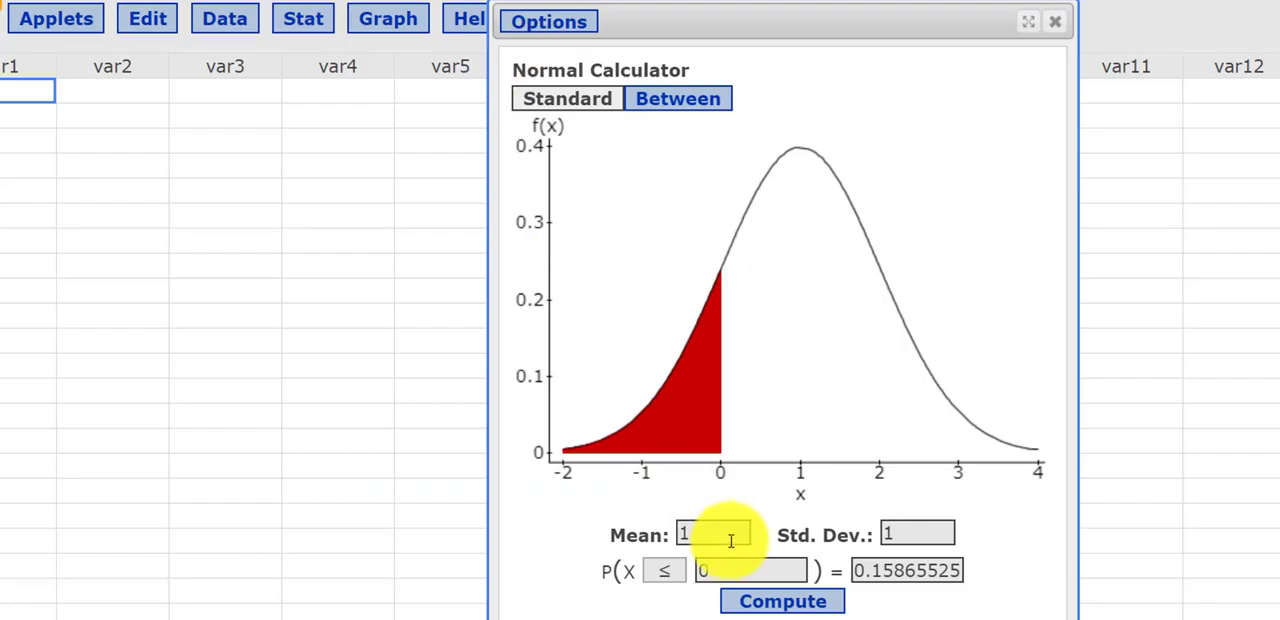
double_click(731, 534)
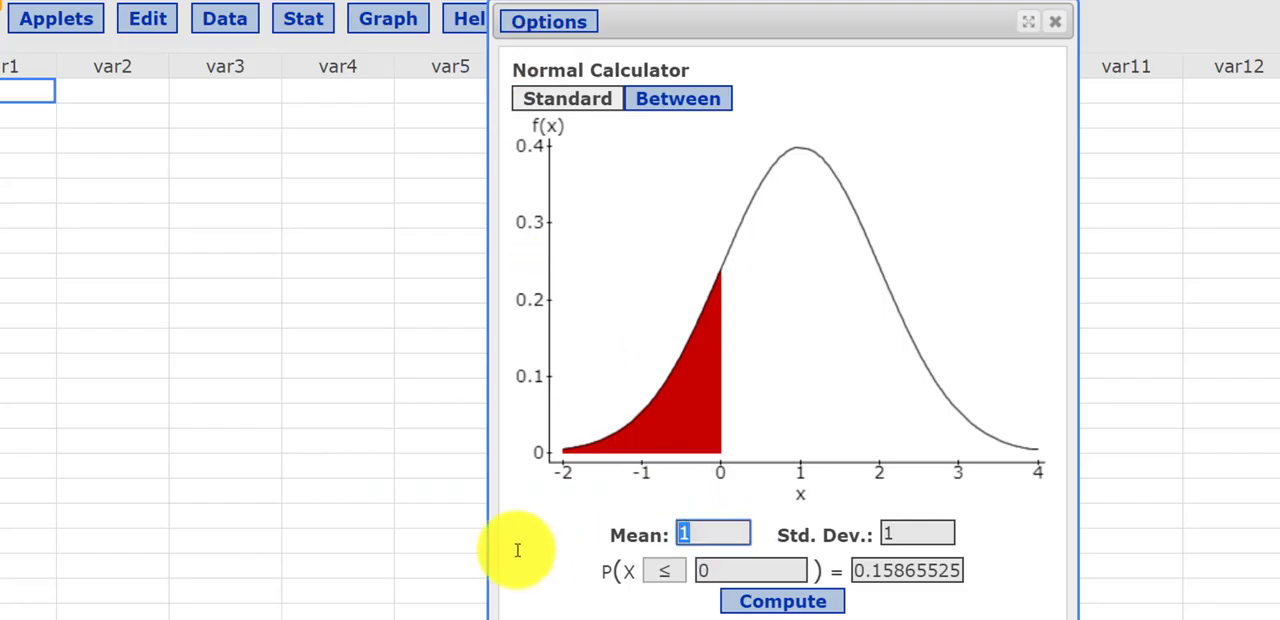
type("2.35")
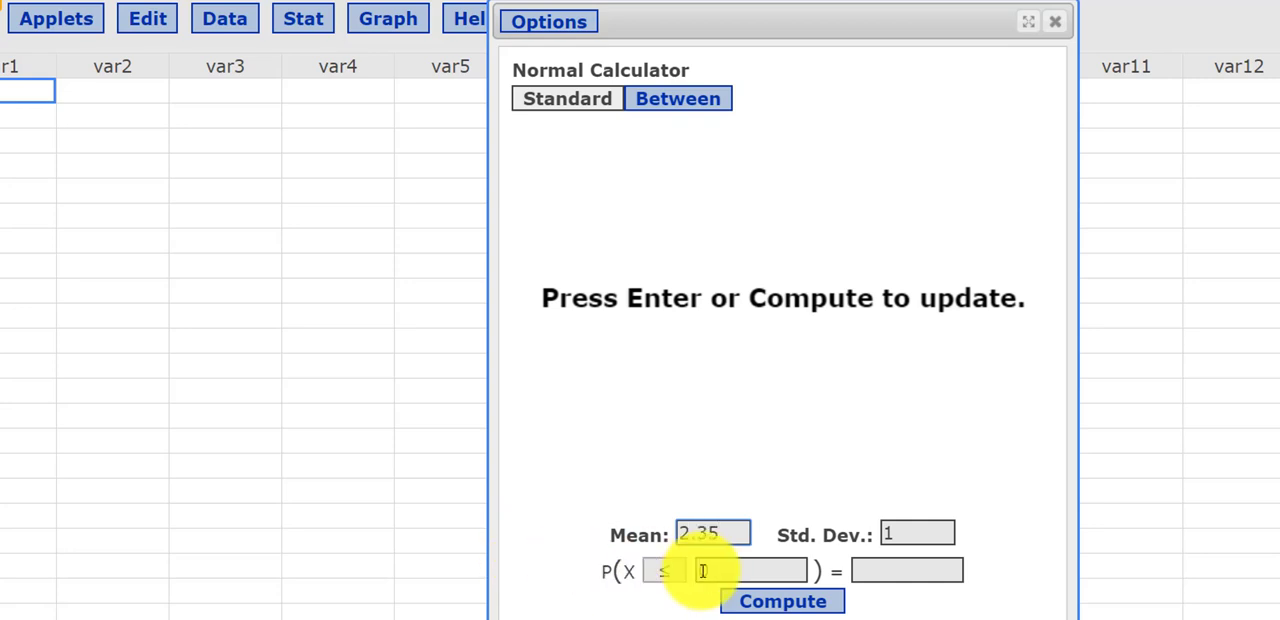
double_click(905, 534)
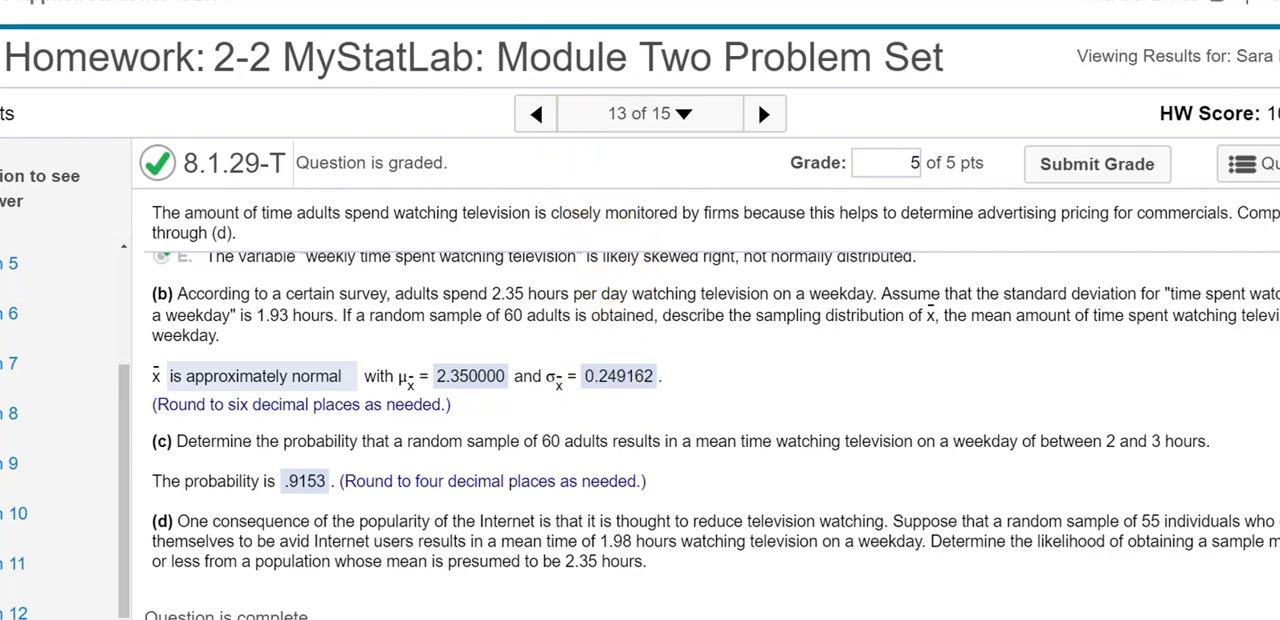
key("alt+Tab")
type(".")
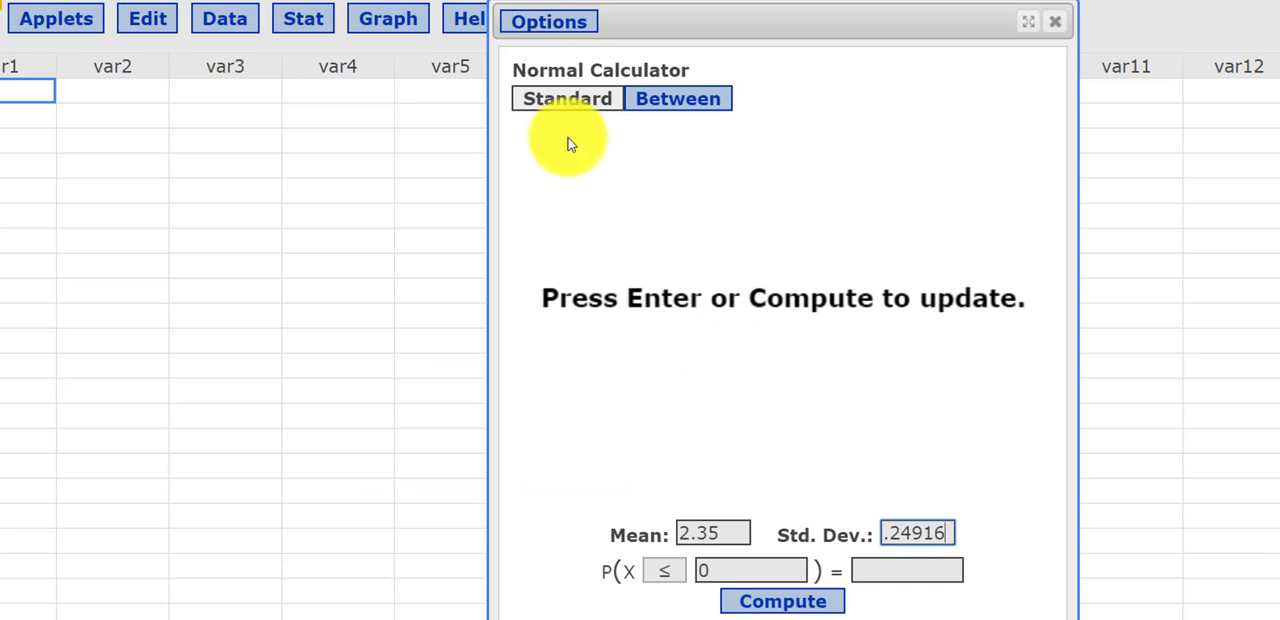
Compute the probability between 2 and 3 in Between mode and compare it with the homework's part (c) answer.
left_click(675, 100)
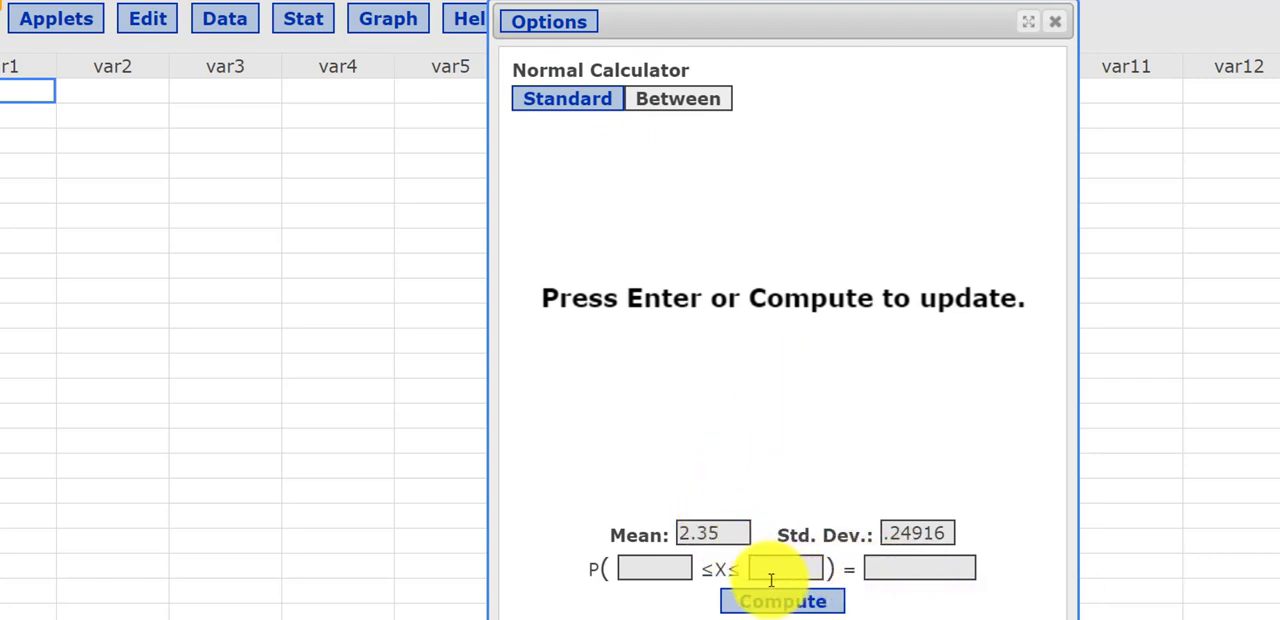
left_click(672, 567)
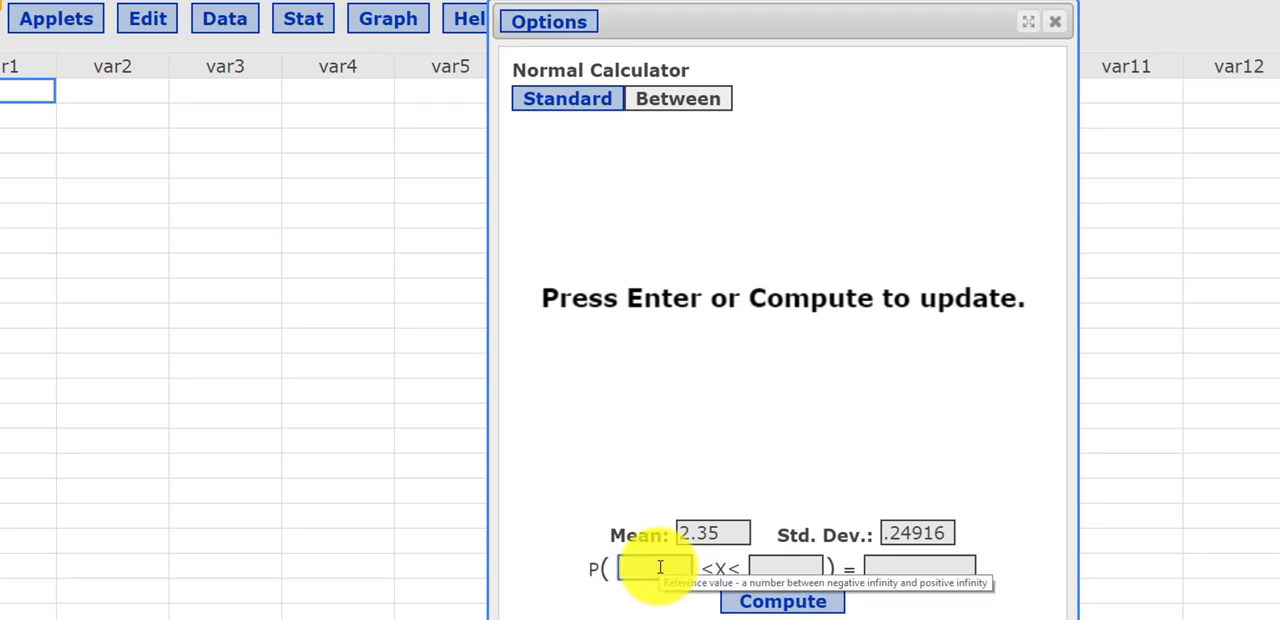
type("2")
left_click(763, 567)
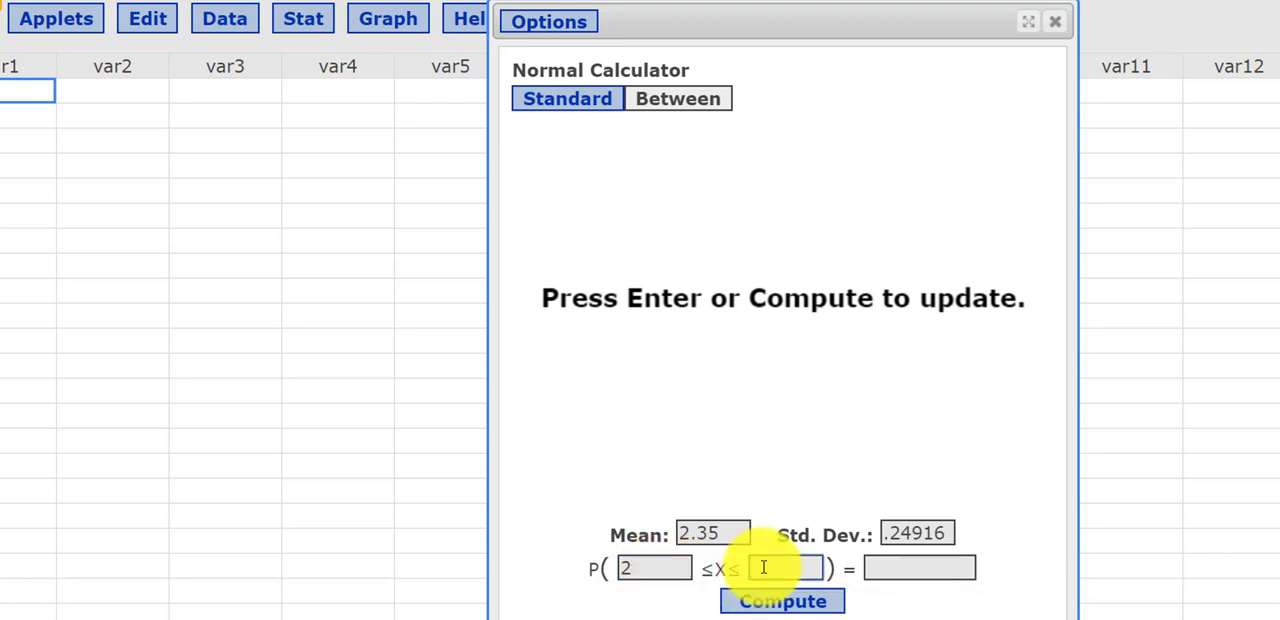
type("3")
left_click(785, 602)
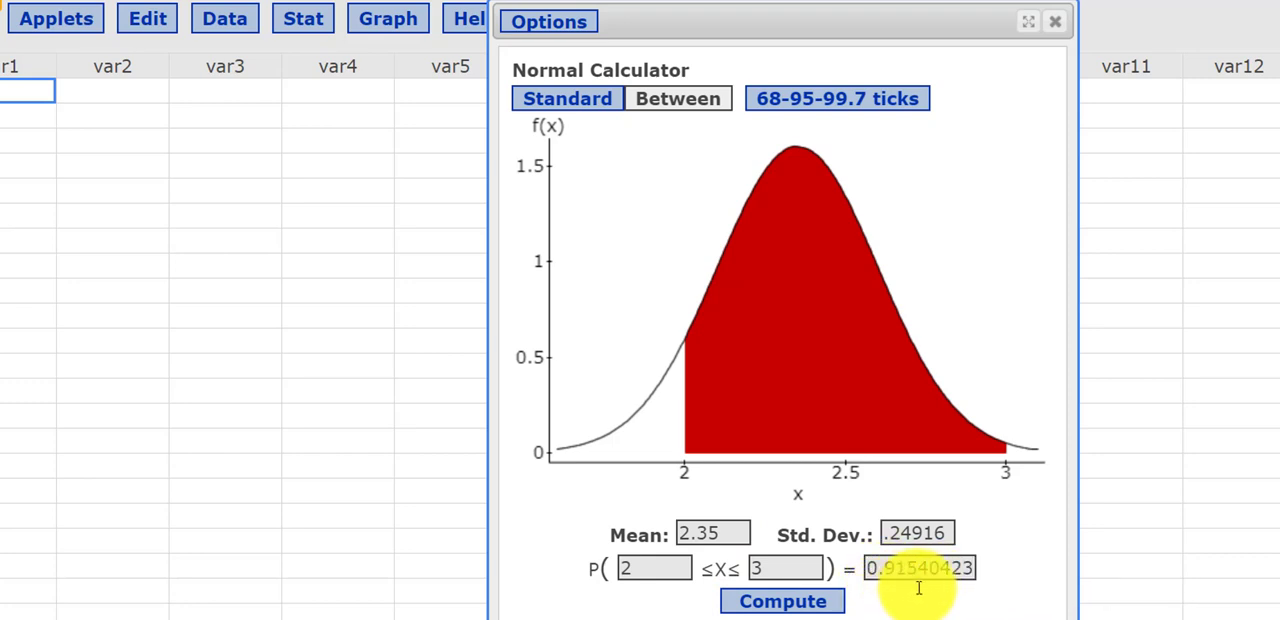
key("alt+Tab")
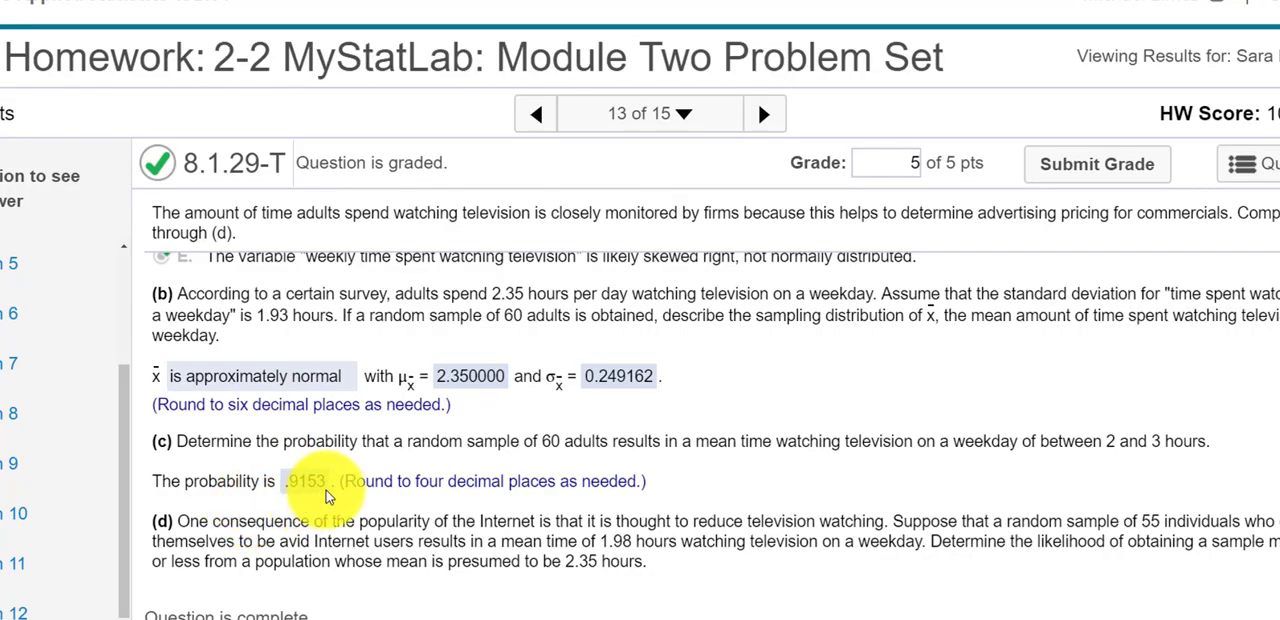
key("alt+Tab")
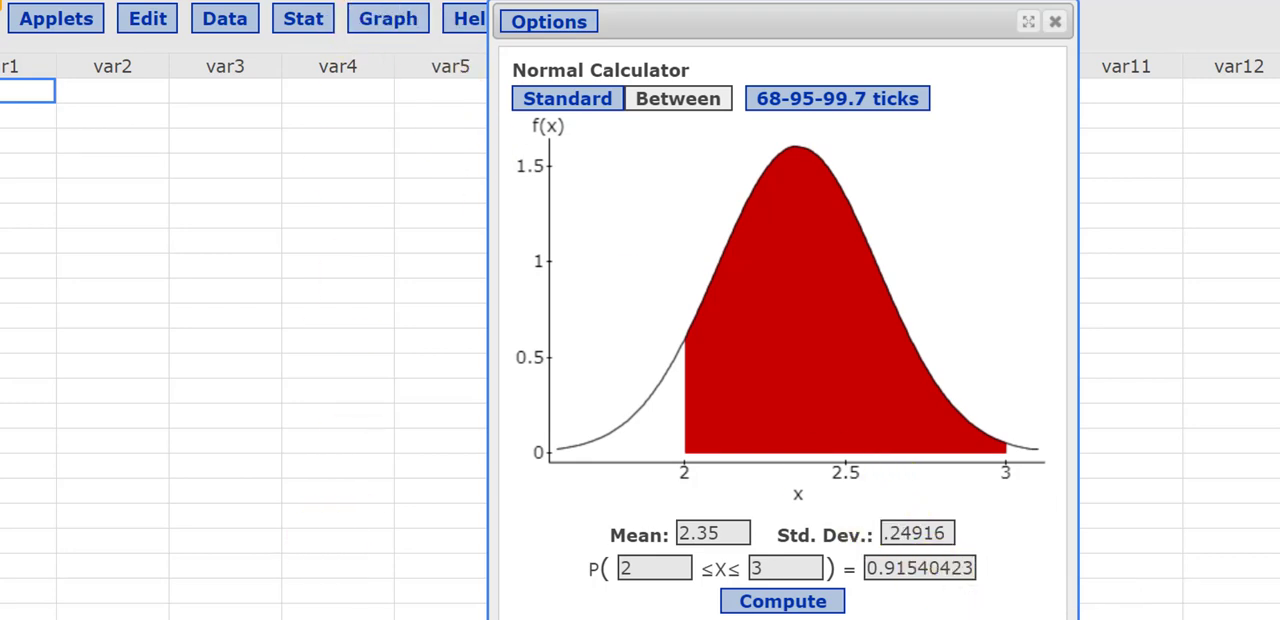
key("alt+Tab")
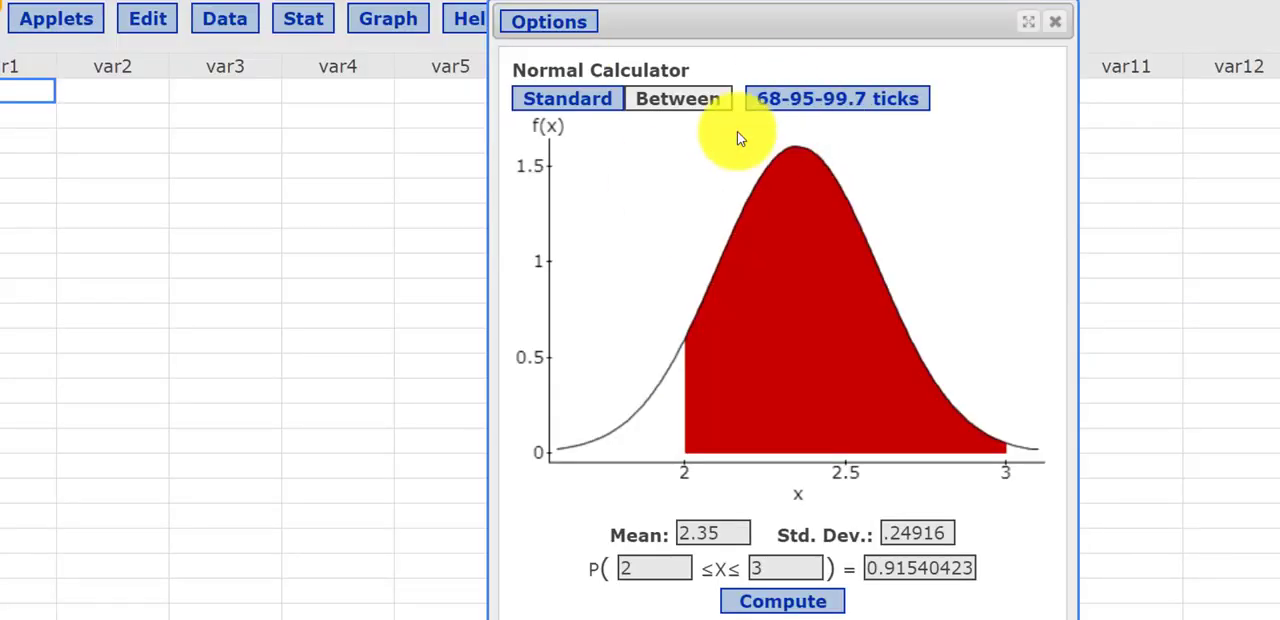
Close the Normal Calculator, open a new one in Between mode, and reposition it so its value fields are reachable.
left_click(1061, 28)
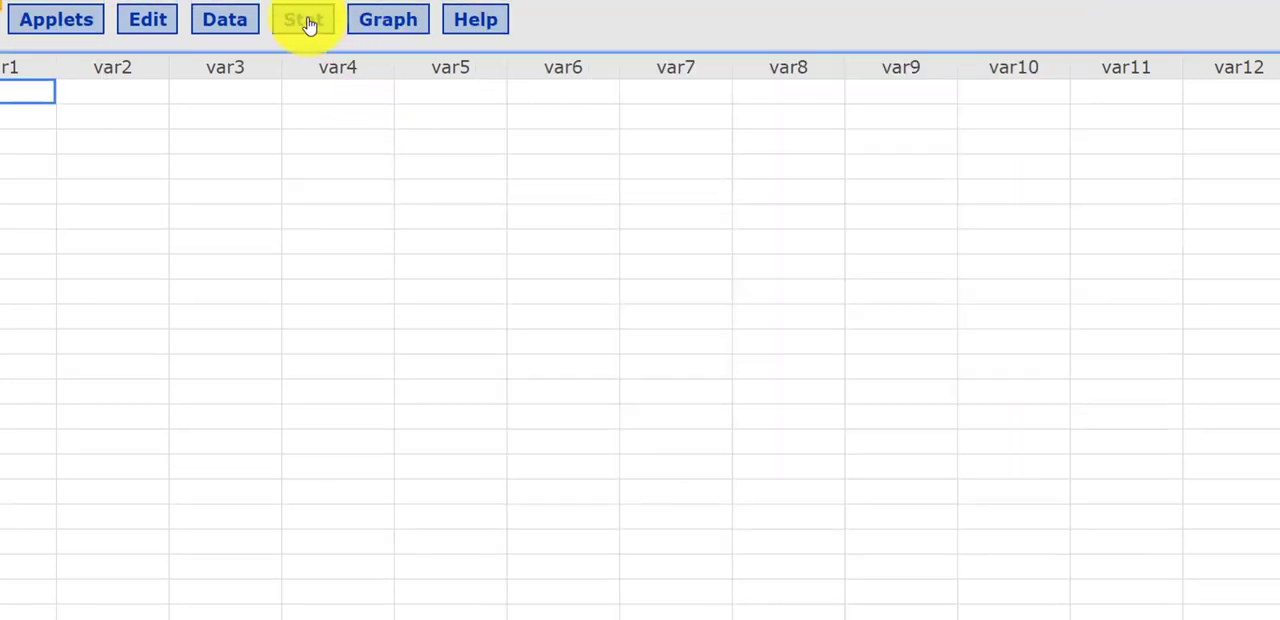
left_click(309, 24)
mouse_move(306, 50)
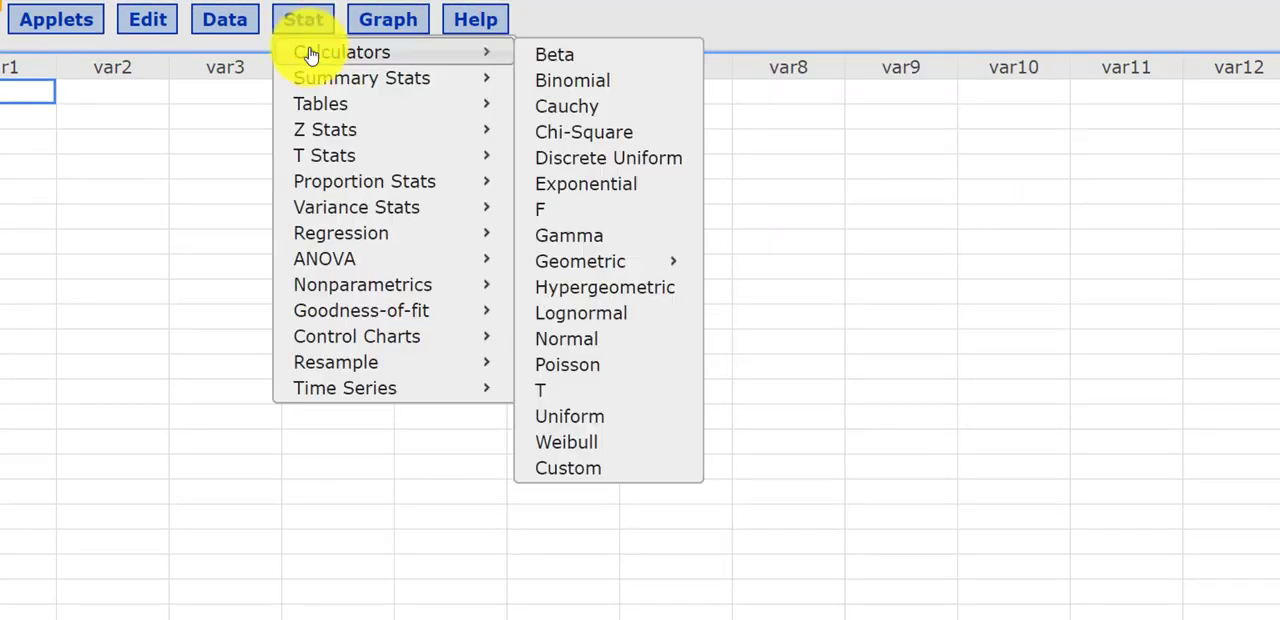
left_click(611, 345)
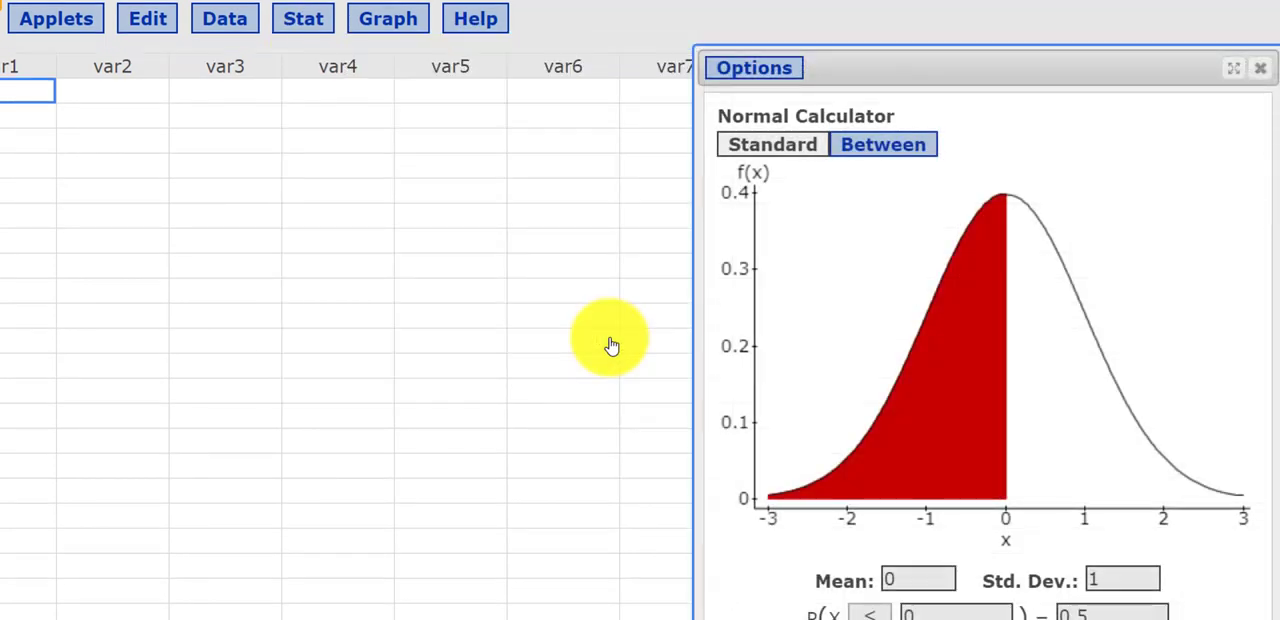
left_click(862, 150)
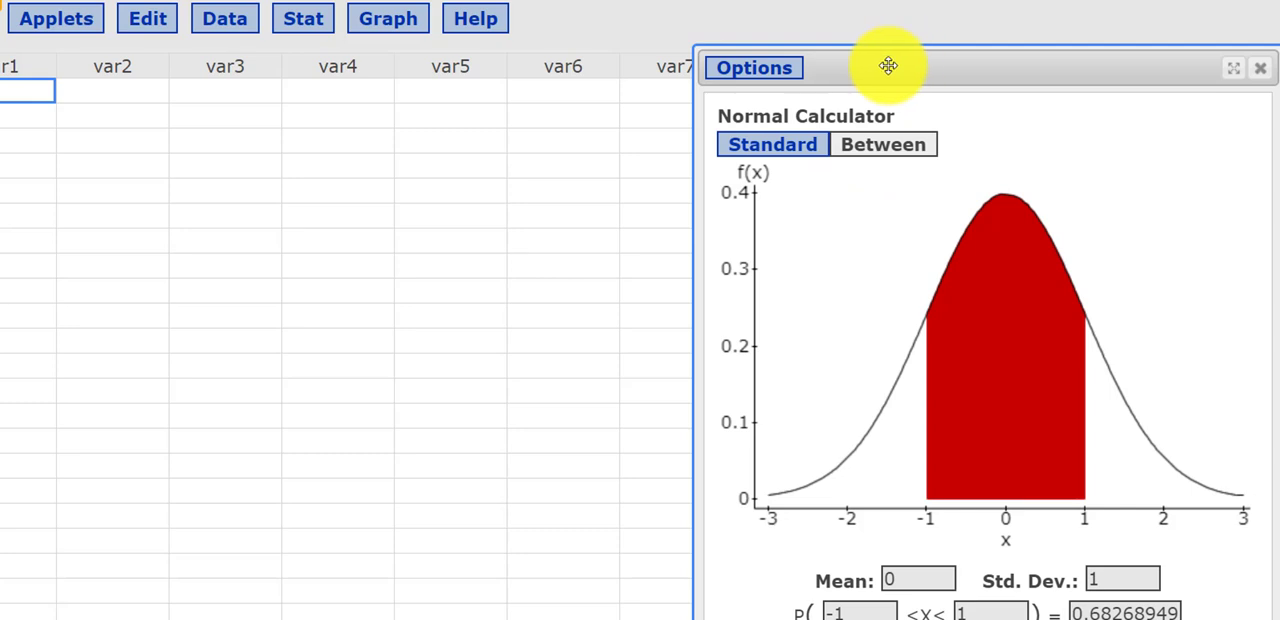
left_click_drag(891, 57, 750, 27)
Set the new calculator's probability bounds to 2 and 3.
double_click(710, 582)
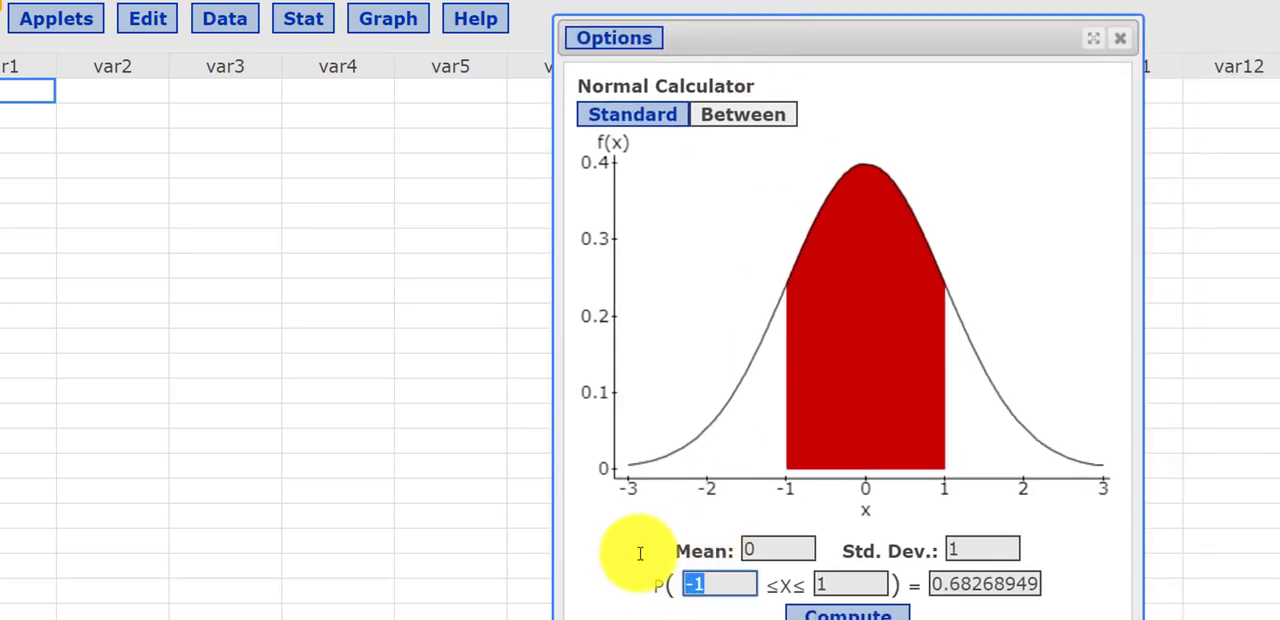
type("2")
double_click(813, 588)
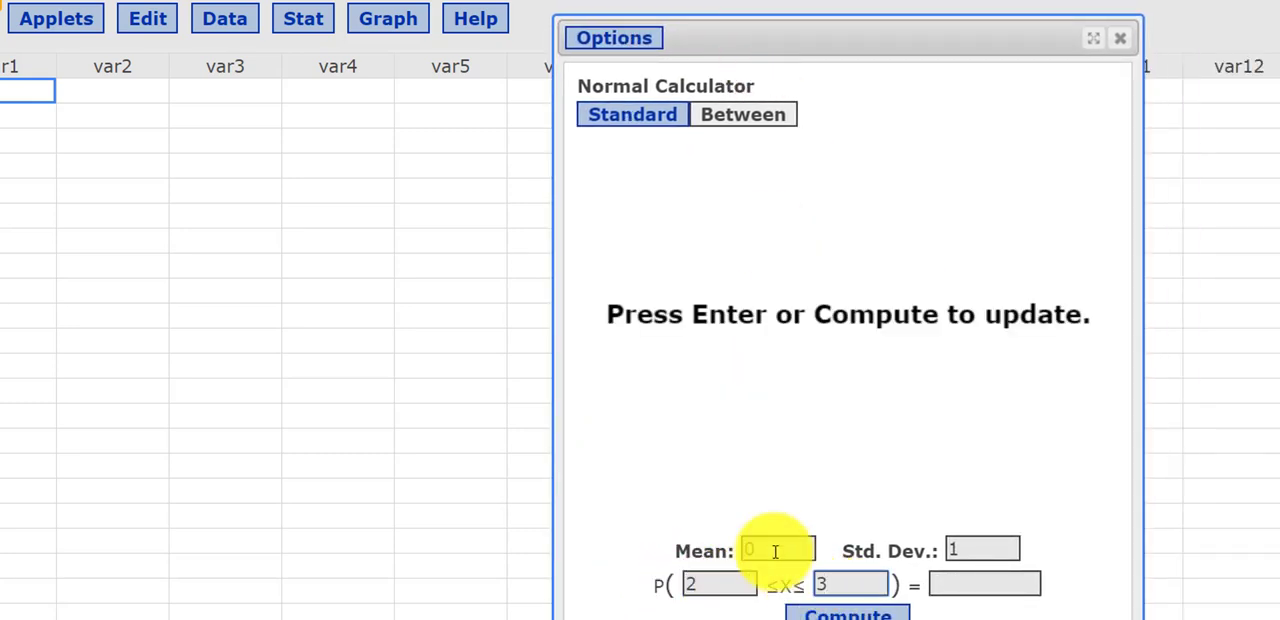
Set the mean to 2.35 and the standard deviation to .24916, and compute the probability.
double_click(777, 551)
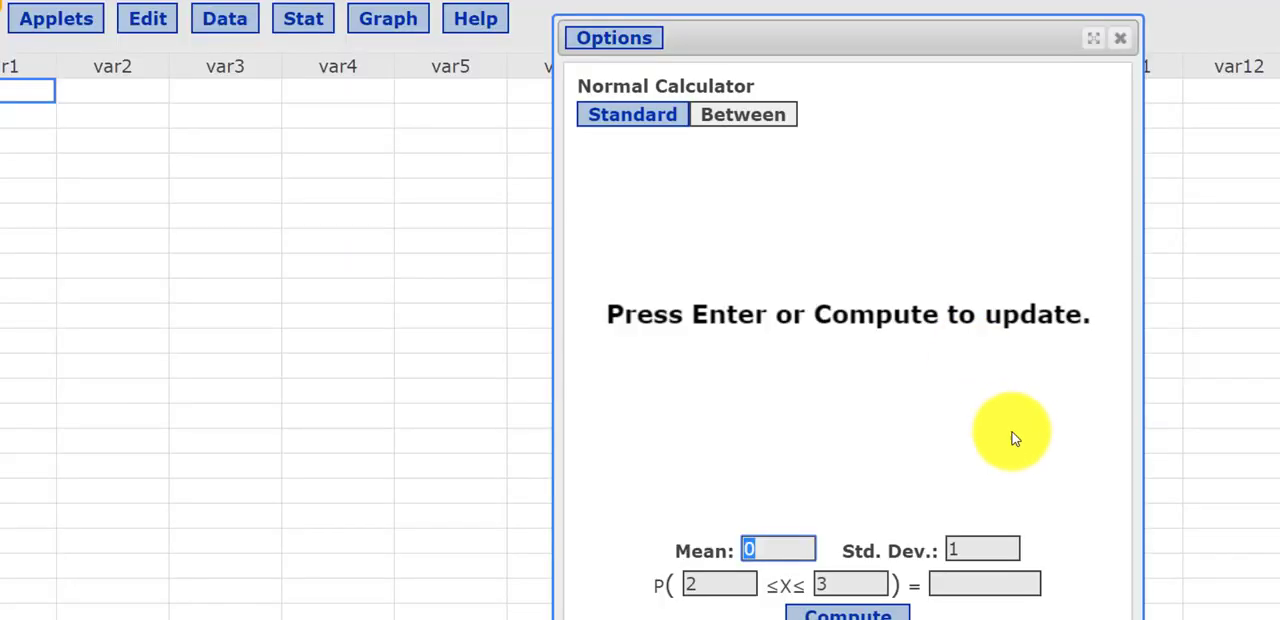
double_click(952, 549)
type("2.35")
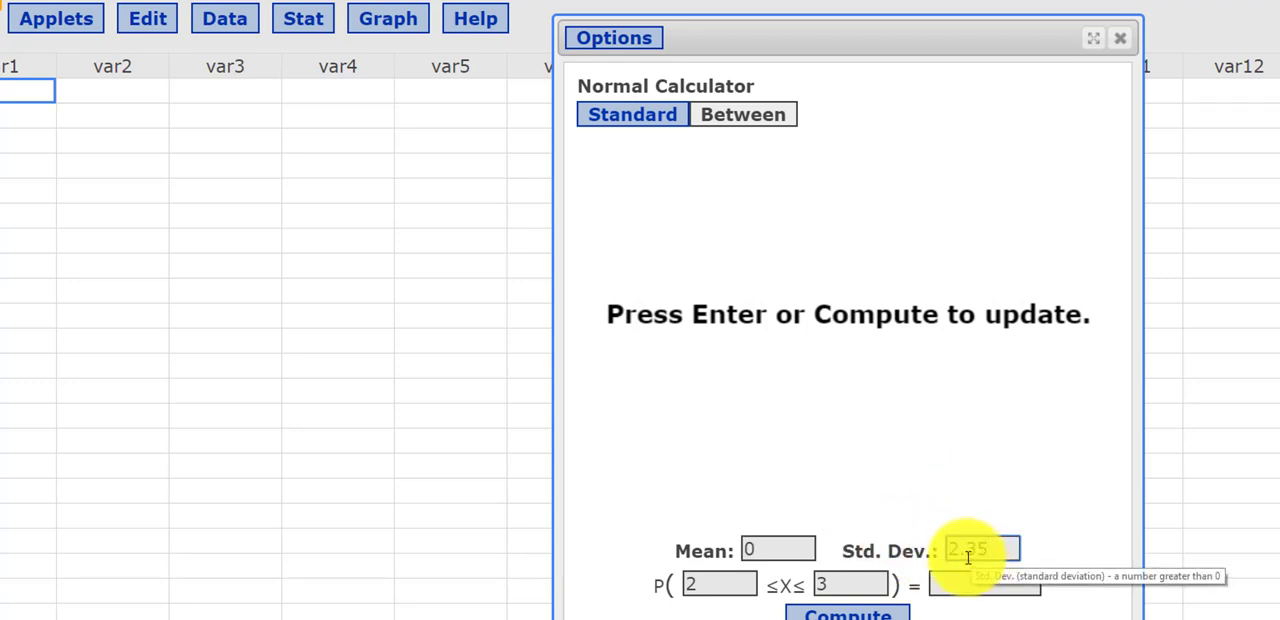
left_click_drag(796, 548, 644, 566)
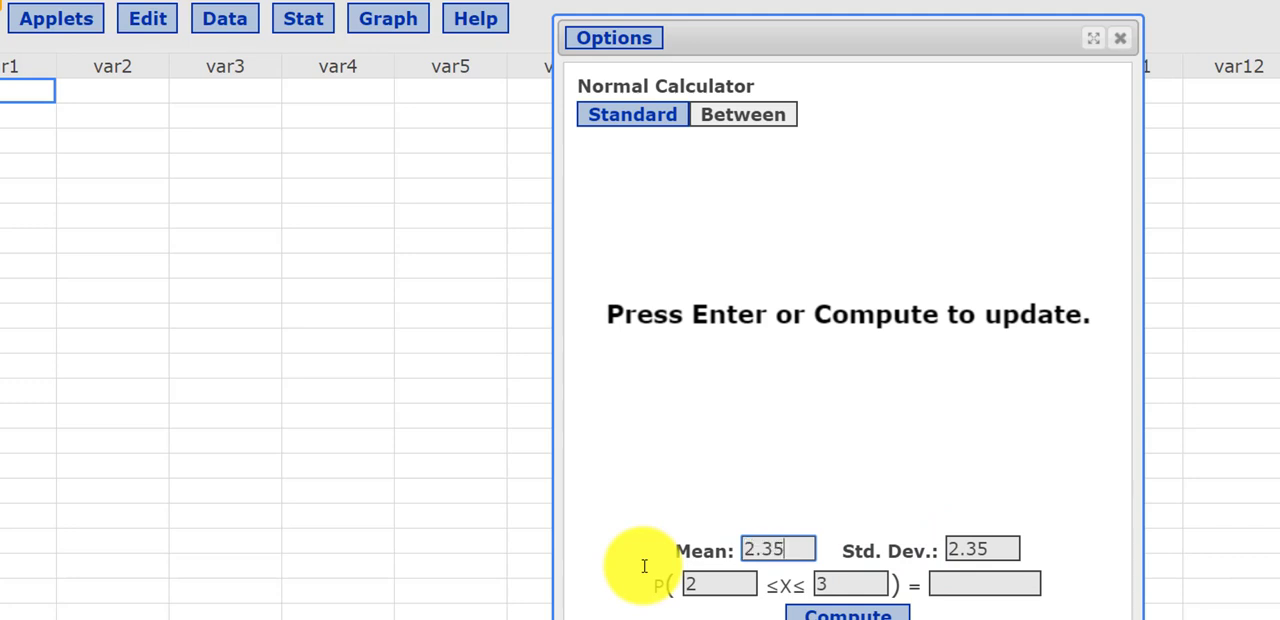
double_click(985, 549)
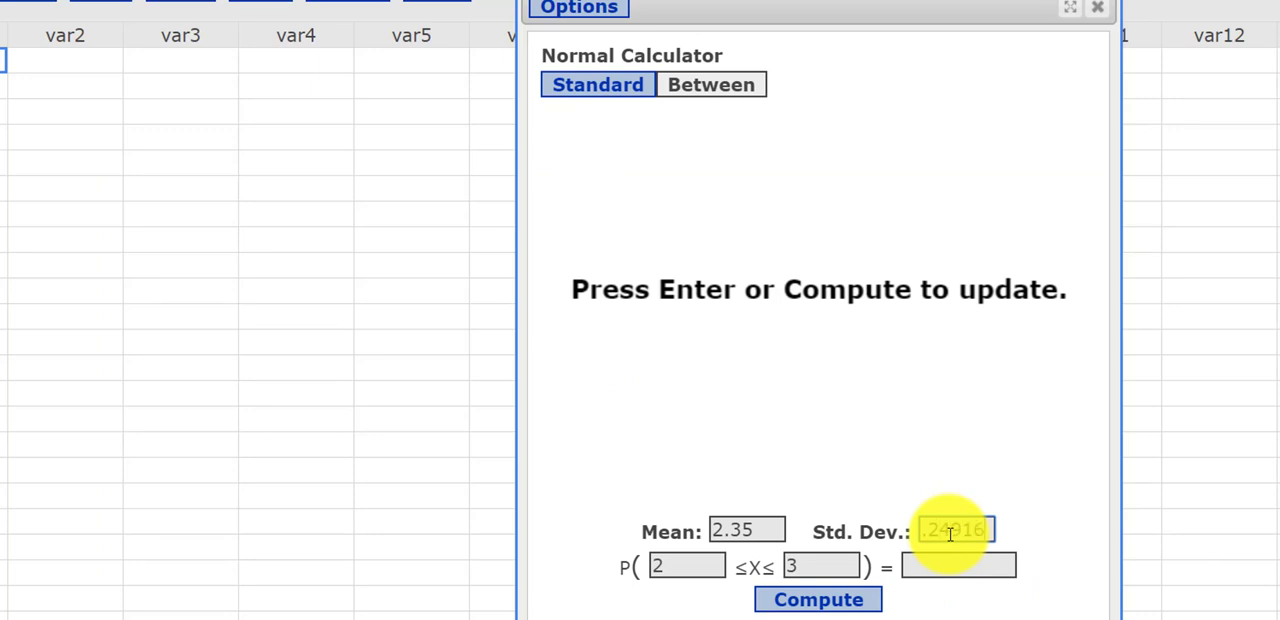
left_click(855, 604)
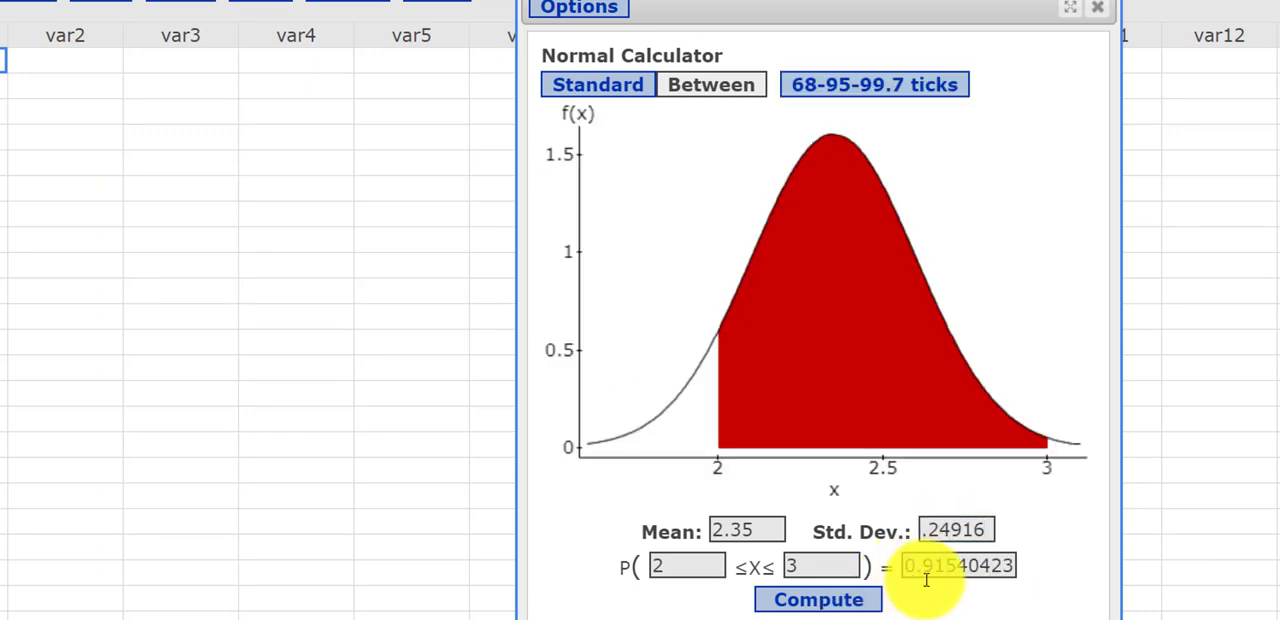